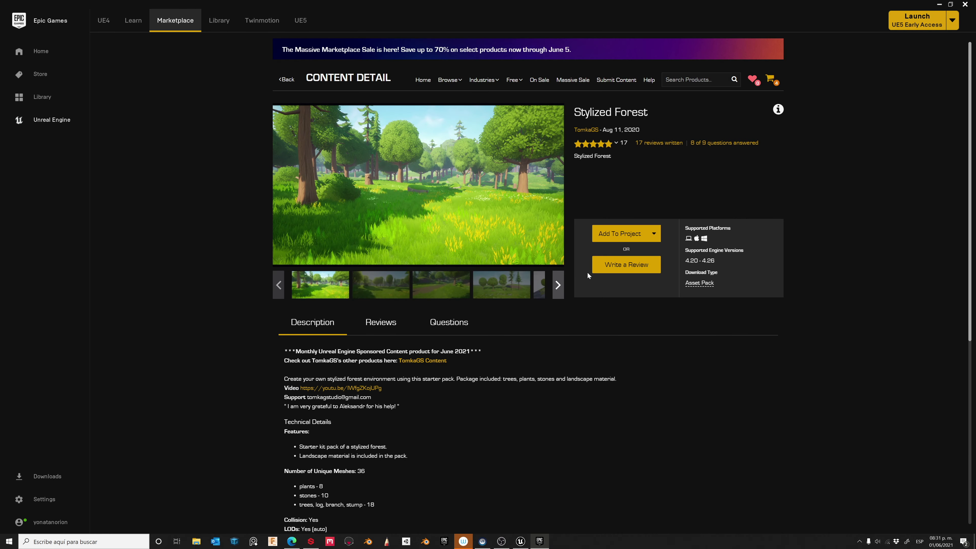
- Switch to the Unreal Editor and delete the Floor mesh from the level
left_click(521, 543)
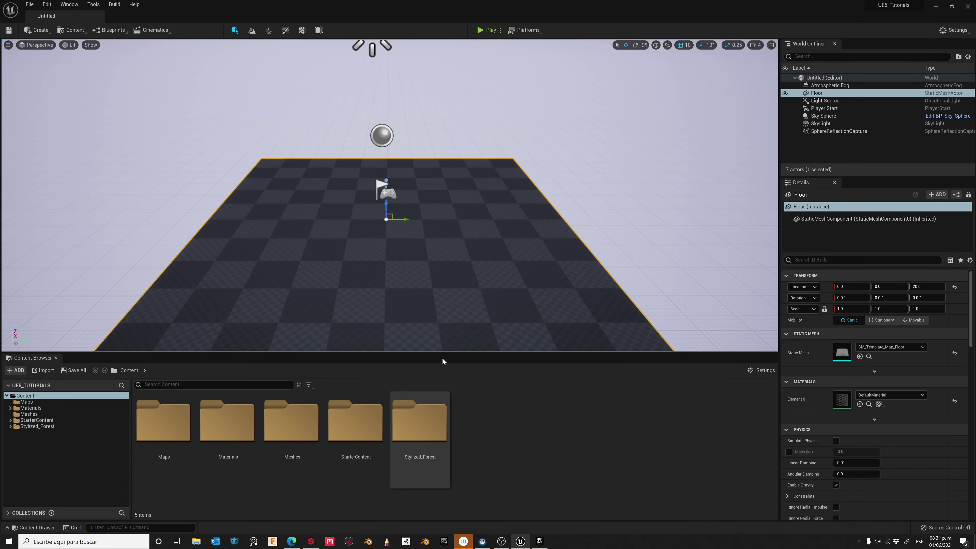
left_click(577, 177)
left_click(486, 237)
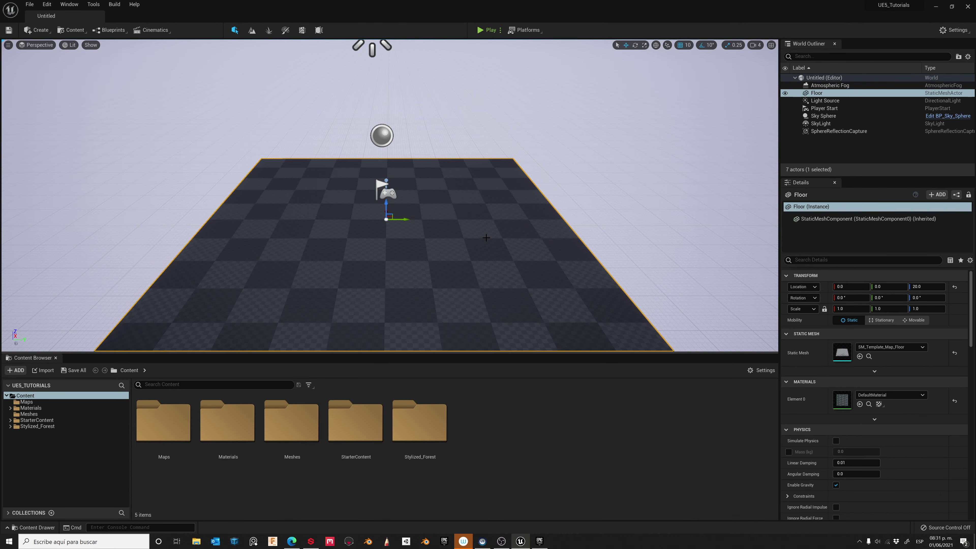
key("Delete")
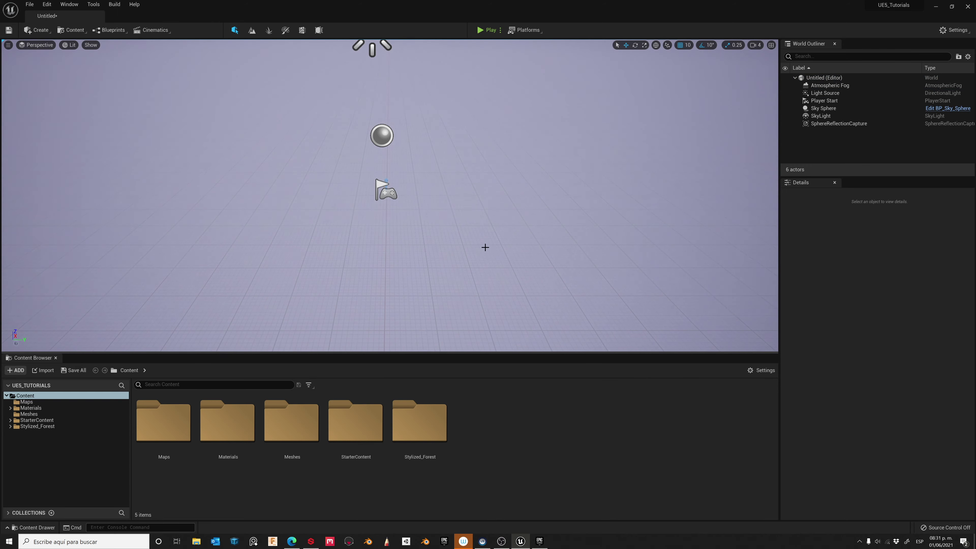
- Enter Landscape editing mode and set the new landscape's section size to 15×15 Quads
mouse_move(484, 246)
right_mouse_down()
mouse_move(442, 248)
mouse_move(485, 237)
right_mouse_up()
key("s")
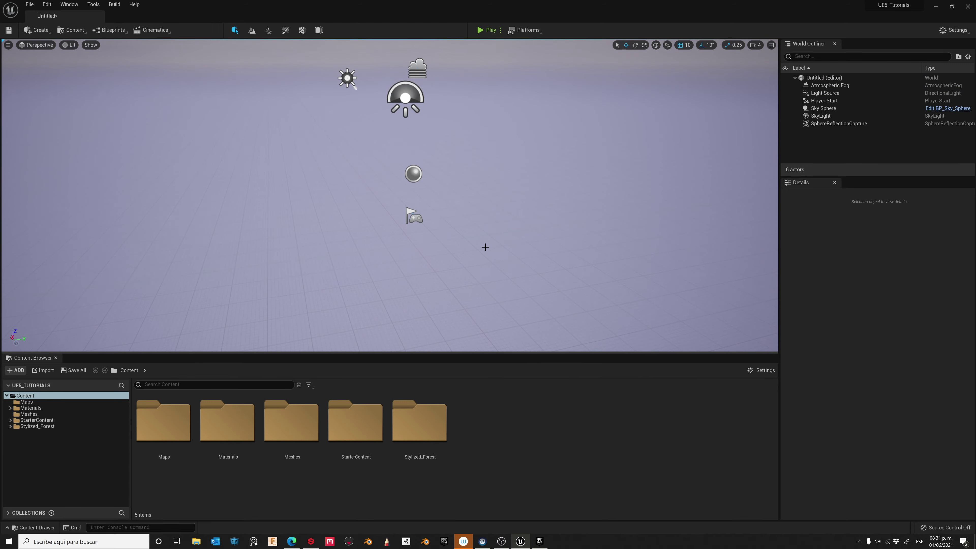
left_click(251, 30)
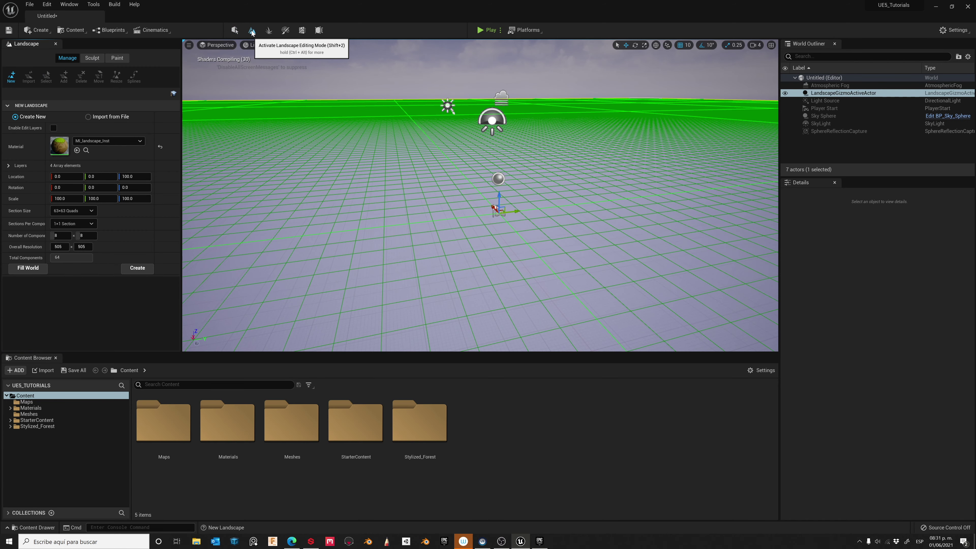
left_click(84, 210)
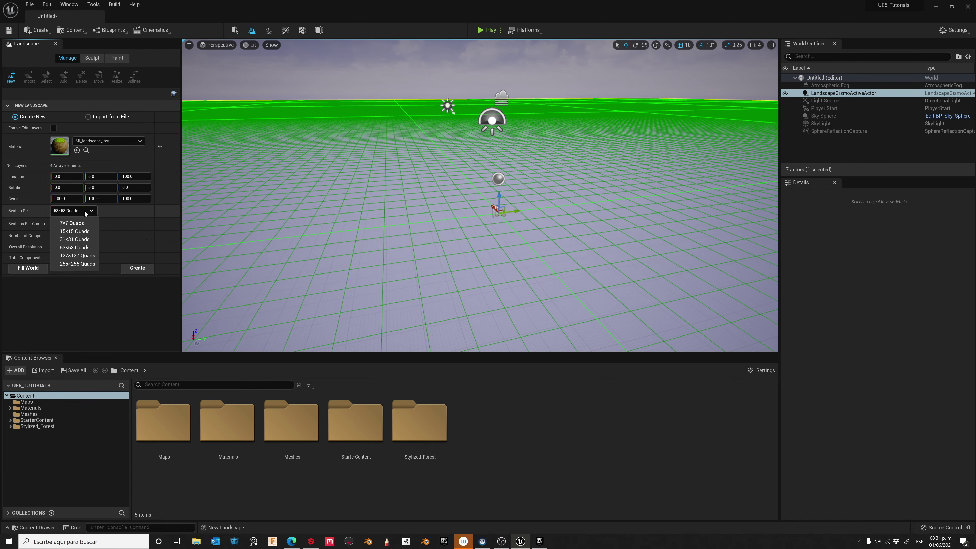
left_click(79, 231)
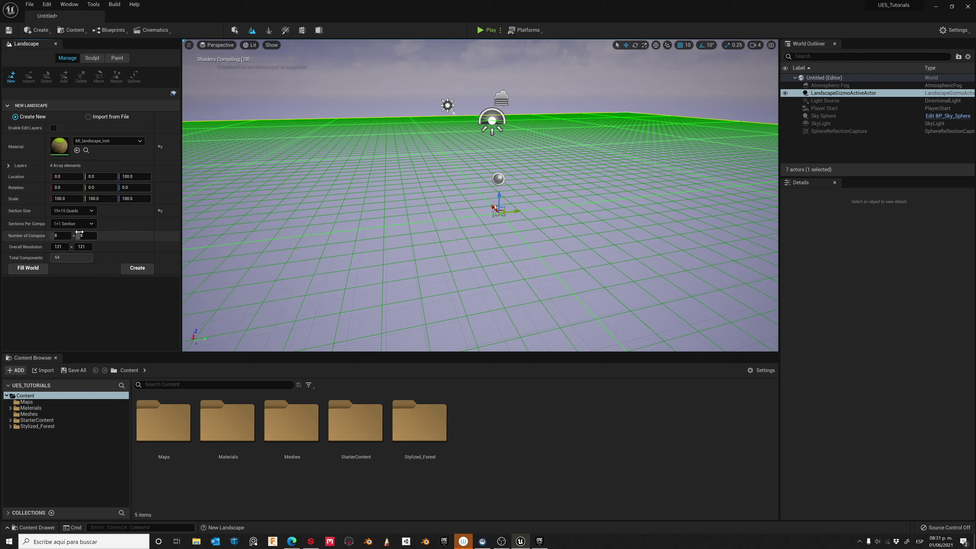
- Replace the landscape material with MI_landscape_Inst from Stylized_Forest/Materials/landscape and create the landscape
left_click(161, 146)
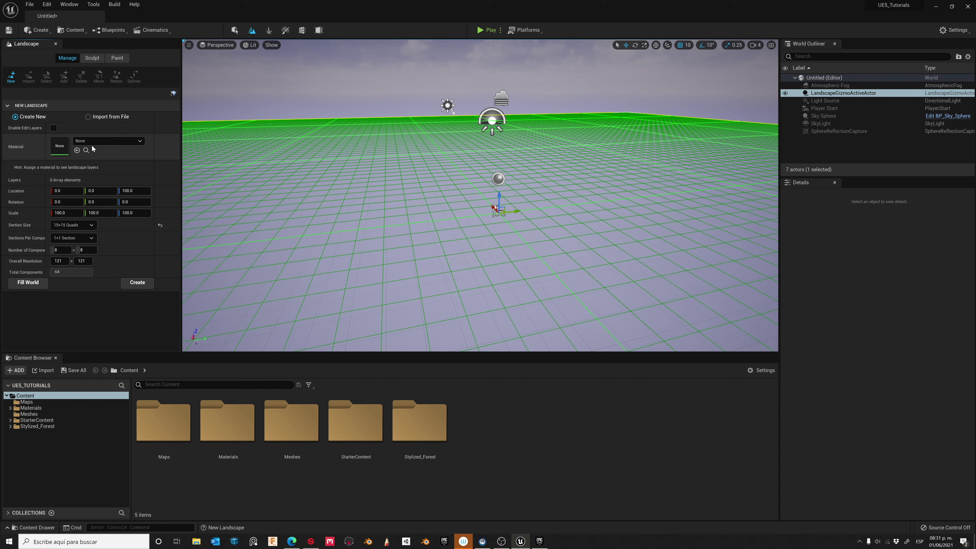
double_click(423, 434)
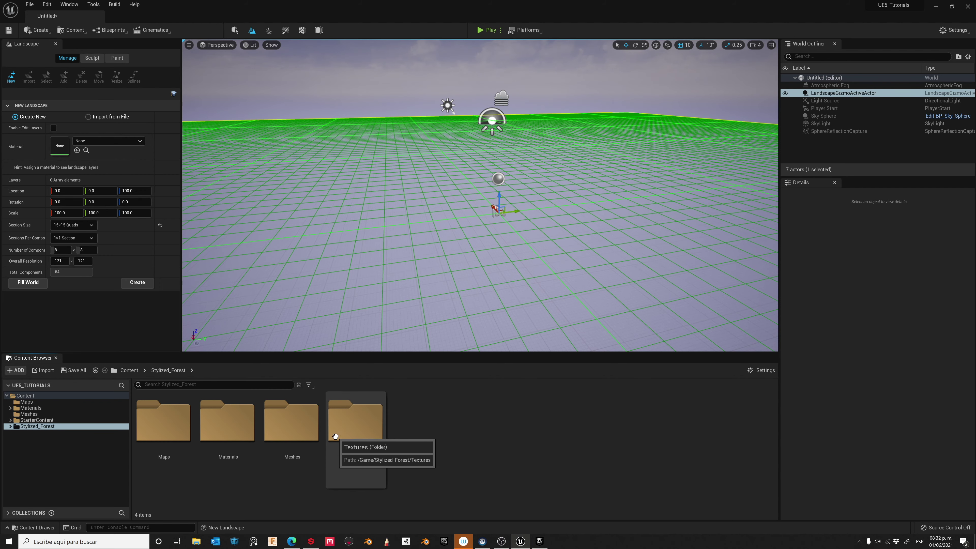
double_click(220, 423)
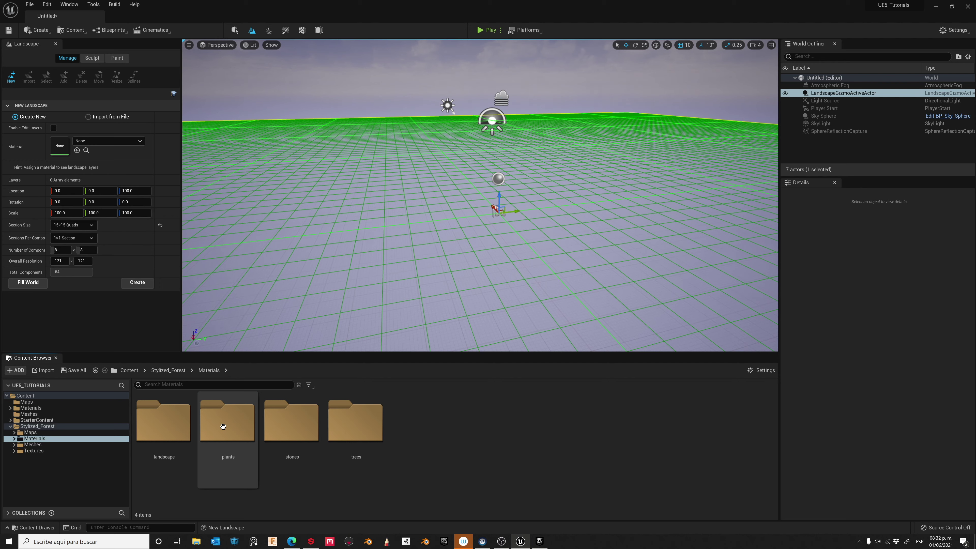
double_click(165, 433)
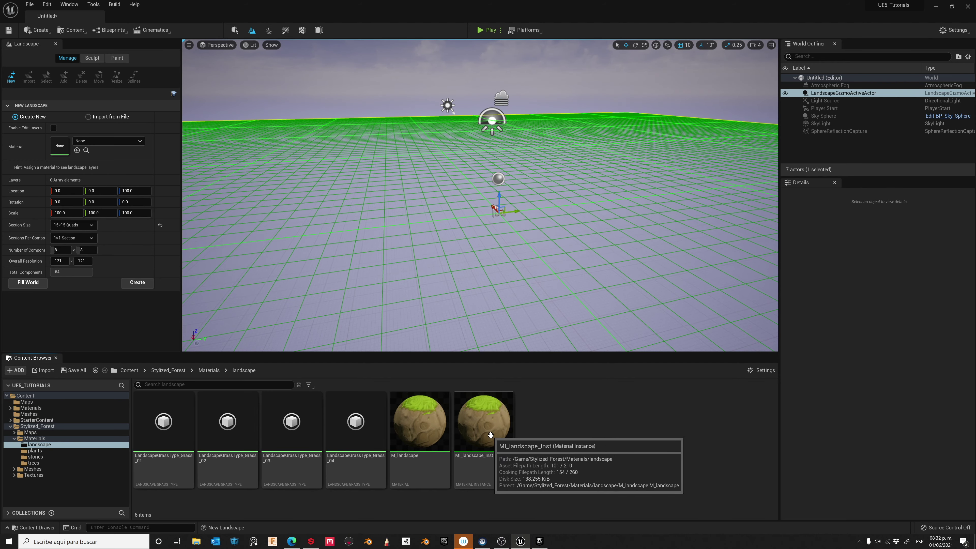
left_click_drag(490, 440, 109, 145)
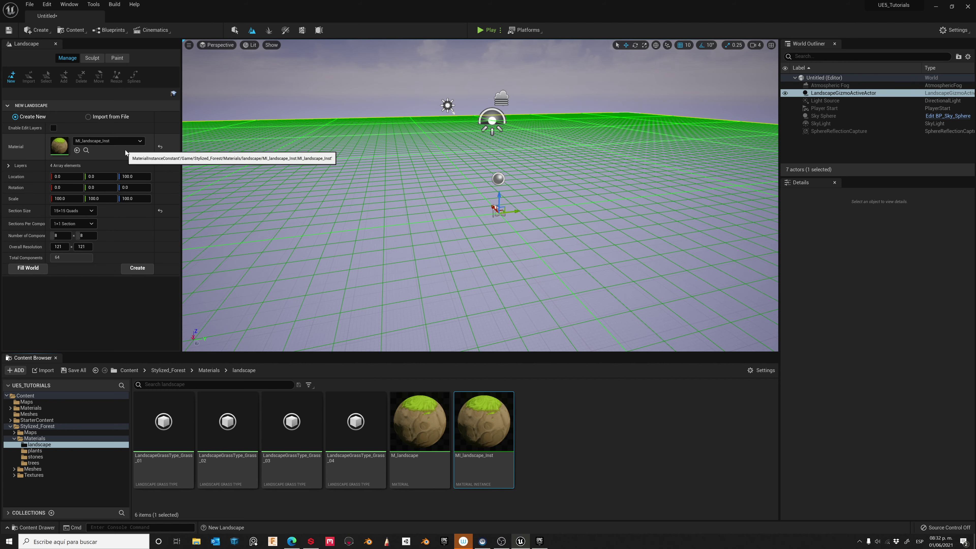
left_click(137, 268)
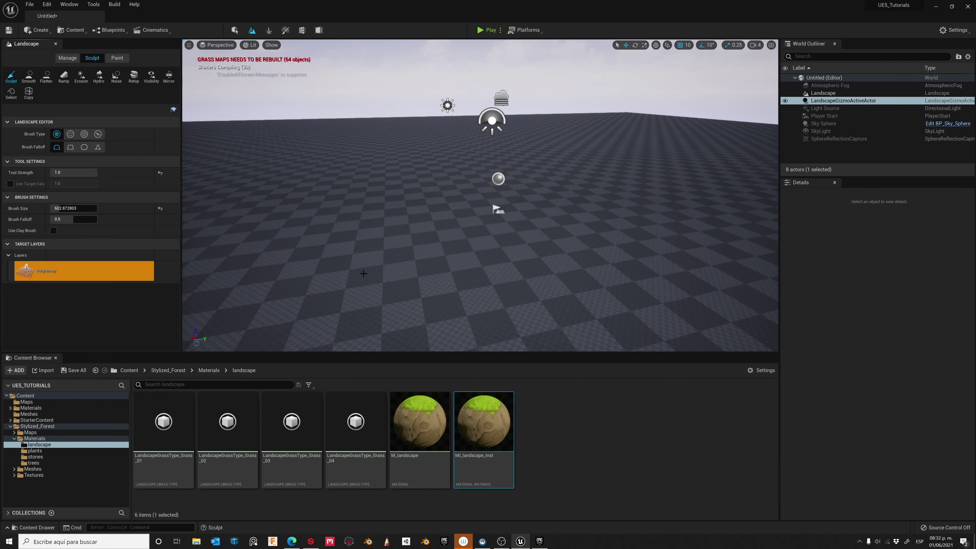
- Create a weight-blended layer info for the Grass_Cliff paint layer, saved as Grass_Cliff_LayerInfo in Untitled_1_sharedassets
mouse_move(547, 230)
right_mouse_down()
mouse_move(561, 225)
mouse_move(538, 223)
mouse_move(530, 209)
mouse_move(557, 231)
mouse_move(547, 231)
right_mouse_up()
key("s")
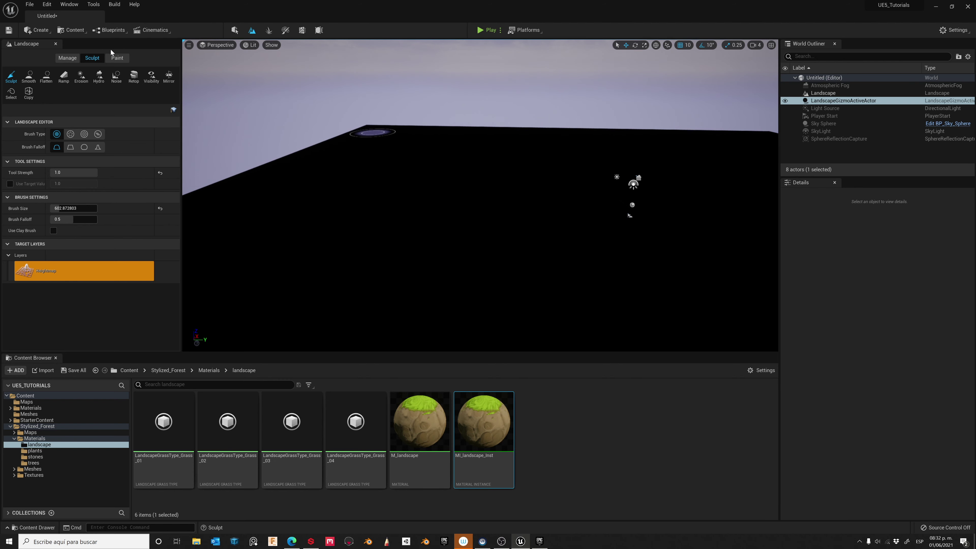
left_click(117, 58)
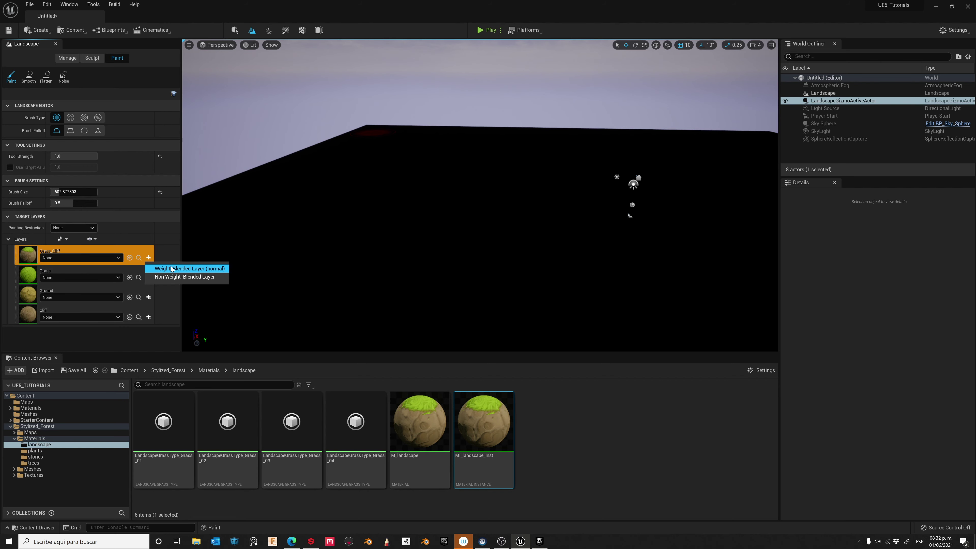
left_click(171, 269)
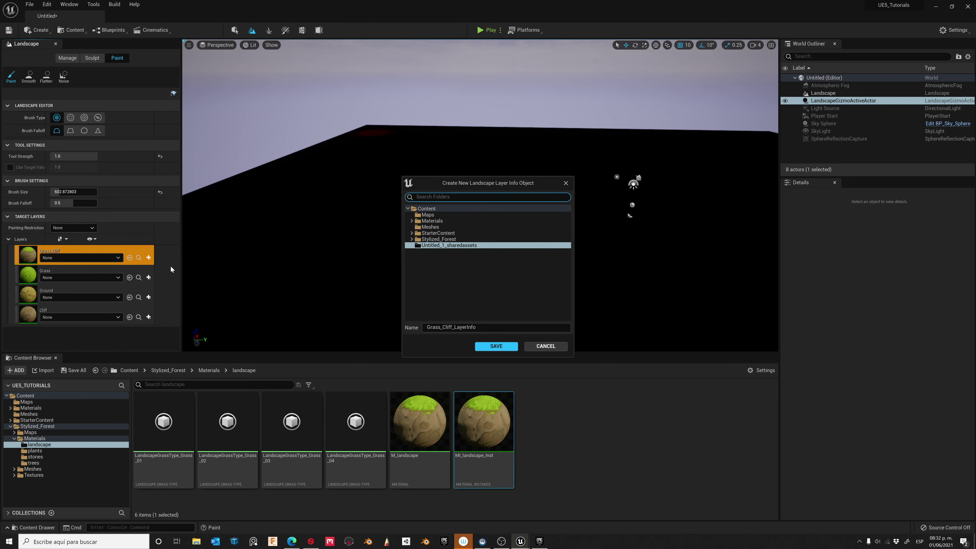
left_click(496, 346)
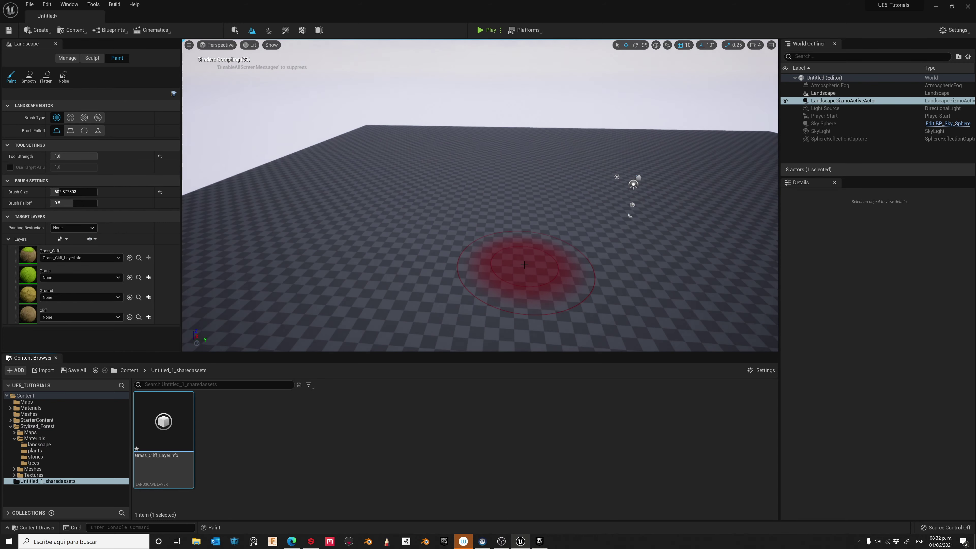
- Create and save the layer info objects Grass_LayerInfo, Ground_LayerInfo and Cliff_LayerInfo for the remaining paint layers
mouse_move(524, 265)
right_mouse_down()
mouse_move(588, 286)
mouse_move(534, 283)
mouse_move(533, 258)
mouse_move(550, 256)
right_mouse_up()
left_click_drag(530, 275, 581, 231)
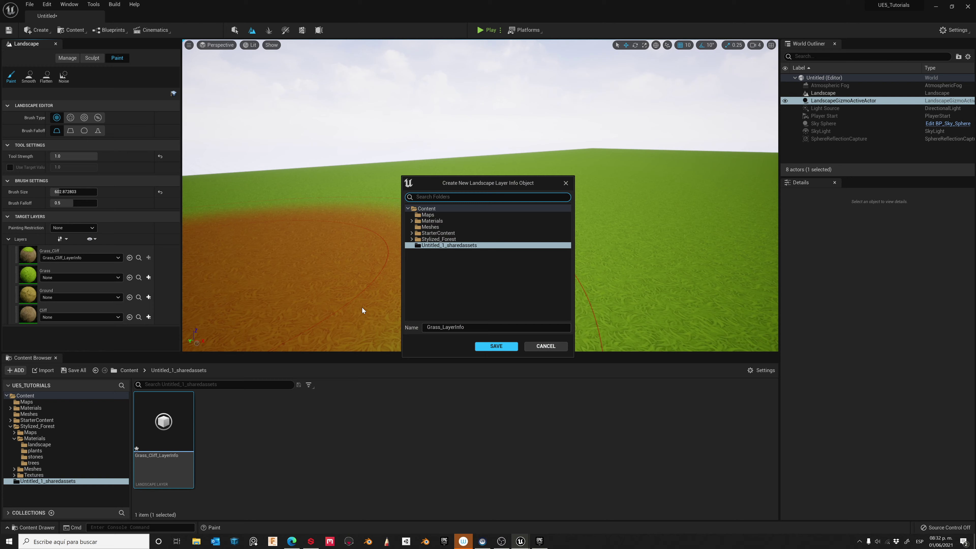
left_click(506, 348)
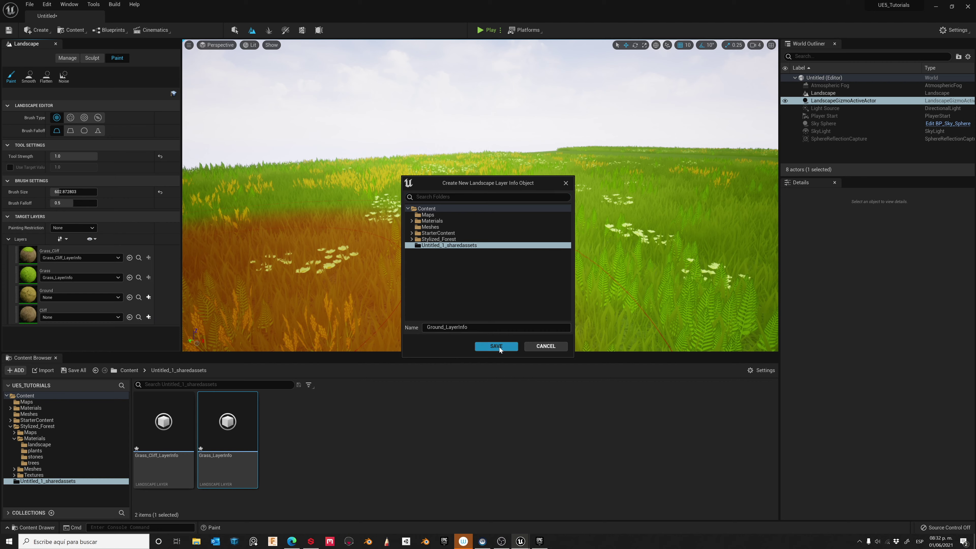
left_click(499, 348)
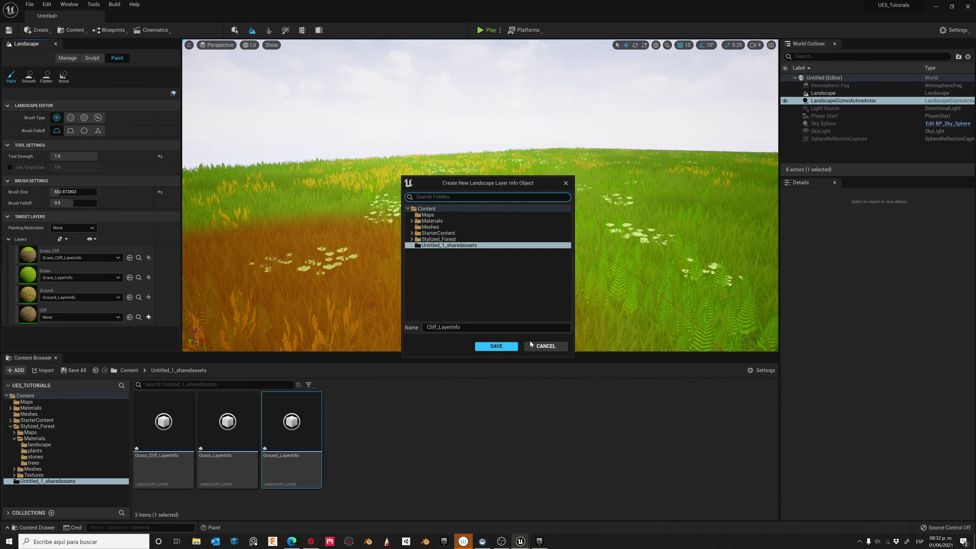
left_click(496, 347)
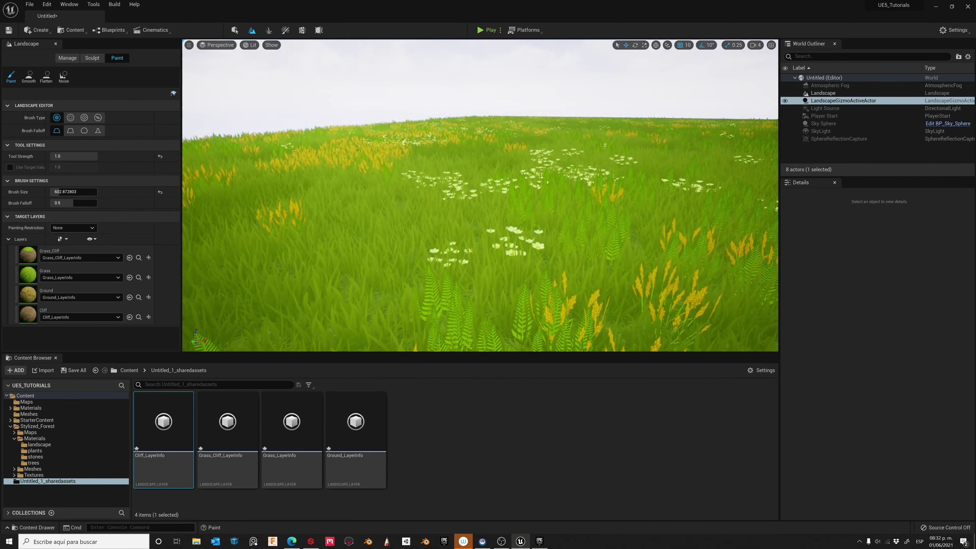
- Raise several hills around the landscape's edges with the Sculpt tool, using a brush size of about 1971
right_click_drag(480, 195, 692, 238)
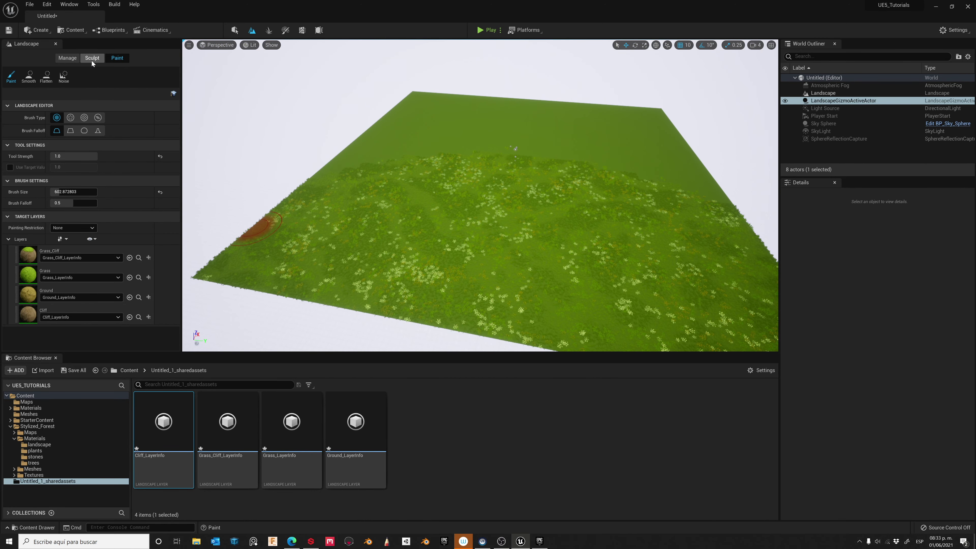
left_click(91, 61)
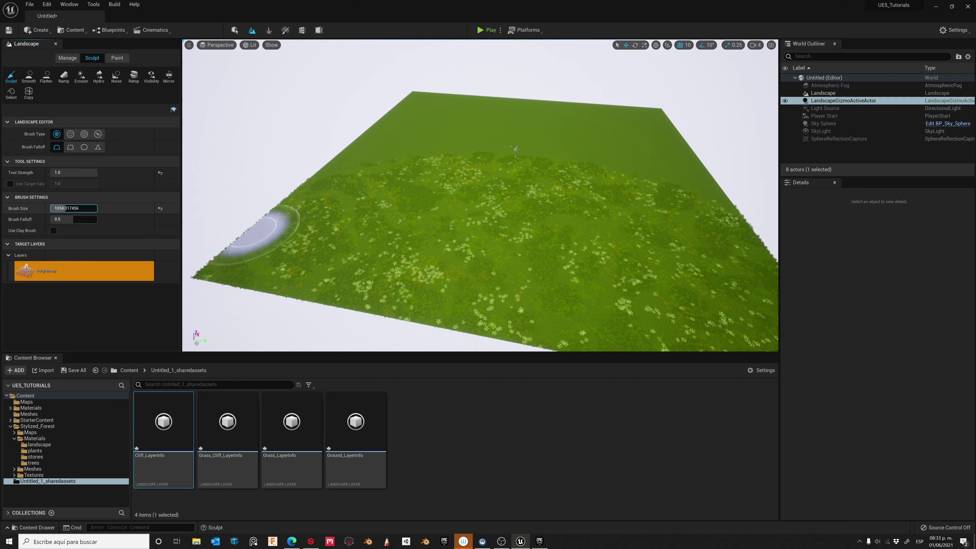
left_click_drag(65, 208, 76, 208)
left_click_drag(276, 209, 282, 203)
right_click_drag(457, 96, 466, 109)
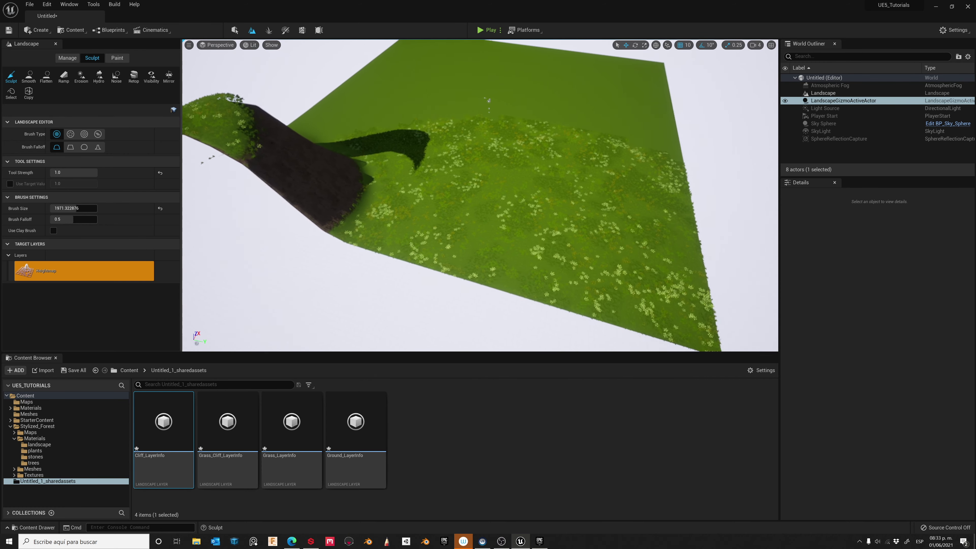
mouse_move(327, 124)
left_mouse_down()
mouse_move(414, 59)
mouse_move(466, 40)
mouse_move(660, 100)
mouse_move(702, 192)
mouse_move(401, 224)
mouse_move(591, 280)
mouse_move(658, 241)
mouse_move(736, 126)
left_mouse_up()
right_click_drag(736, 127, 755, 115)
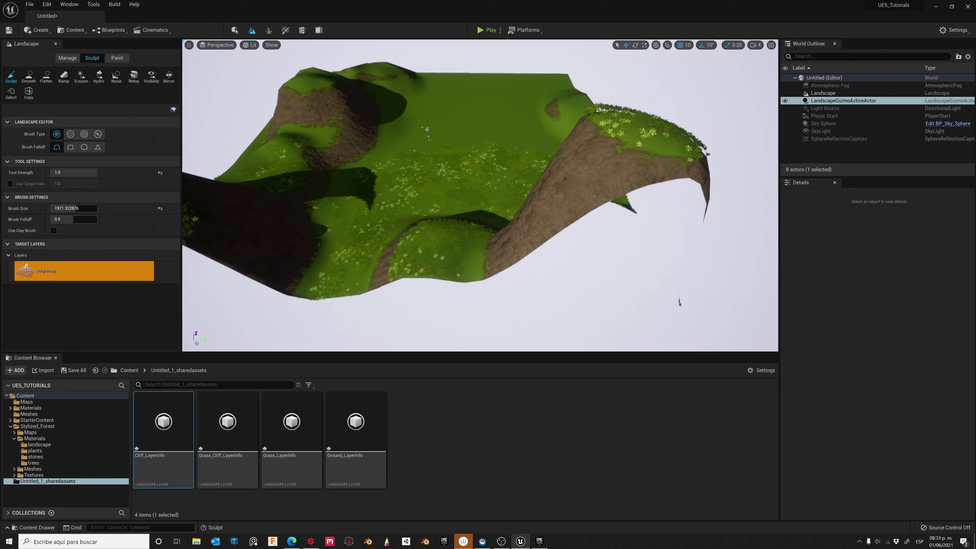
right_click_drag(534, 229, 558, 233)
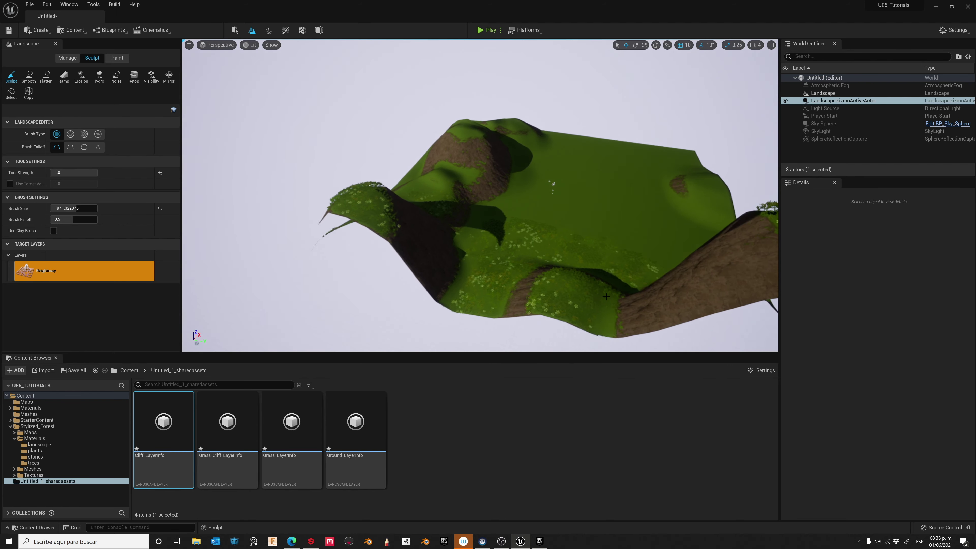
- Soften the steep hills along the landscape's edges with the Smooth tool
left_click(31, 79)
right_click_drag(565, 271, 596, 275)
mouse_move(462, 238)
left_mouse_down()
mouse_move(607, 199)
mouse_move(529, 179)
left_mouse_up()
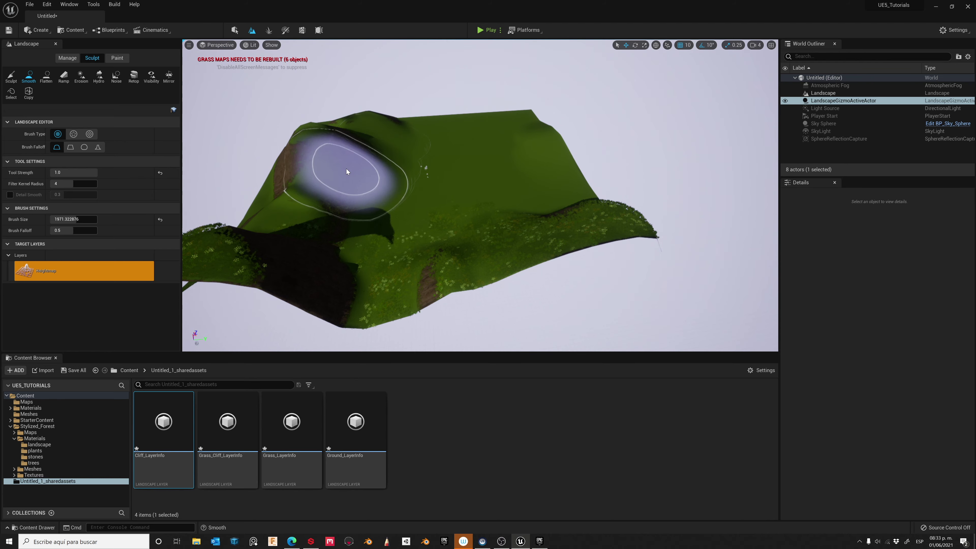
mouse_move(346, 172)
left_mouse_down()
mouse_move(319, 164)
mouse_move(382, 124)
mouse_move(338, 294)
mouse_move(274, 288)
mouse_move(527, 166)
left_mouse_up()
mouse_move(299, 137)
left_mouse_down()
mouse_move(429, 124)
mouse_move(347, 126)
left_mouse_up()
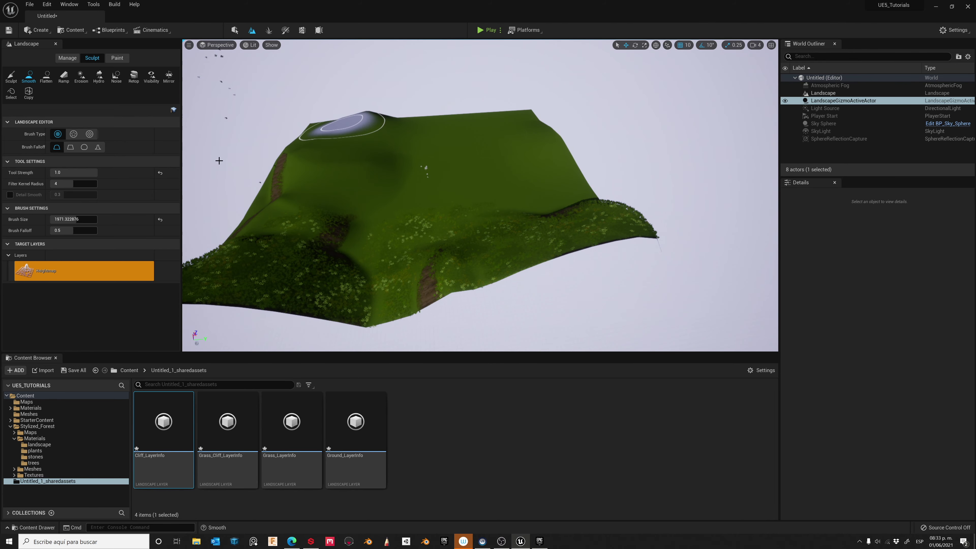
left_click_drag(239, 212, 272, 178)
- Raise more terrain along the landscape's edge with the Sculpt tool
mouse_move(272, 177)
right_mouse_down()
mouse_move(281, 184)
mouse_move(238, 192)
mouse_move(230, 207)
right_mouse_up()
mouse_move(496, 165)
right_mouse_down()
mouse_move(507, 147)
mouse_move(490, 129)
mouse_move(504, 133)
right_mouse_up()
left_click(11, 77)
mouse_move(676, 216)
left_mouse_down()
mouse_move(646, 208)
mouse_move(654, 258)
left_mouse_up()
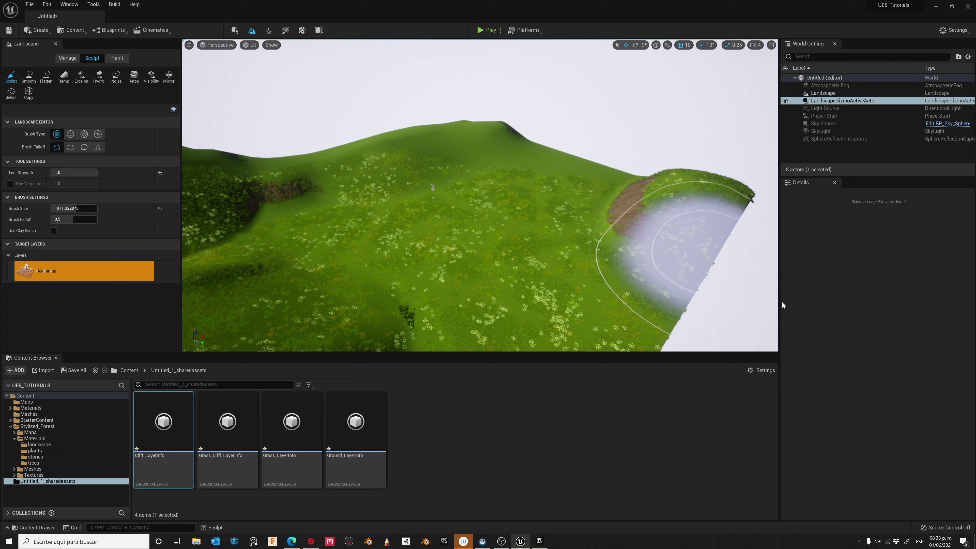
mouse_move(558, 176)
right_mouse_down()
mouse_move(532, 177)
mouse_move(542, 198)
right_mouse_up()
- Smooth the newly raised hills and the peak at the far end of the landscape
left_click(29, 77)
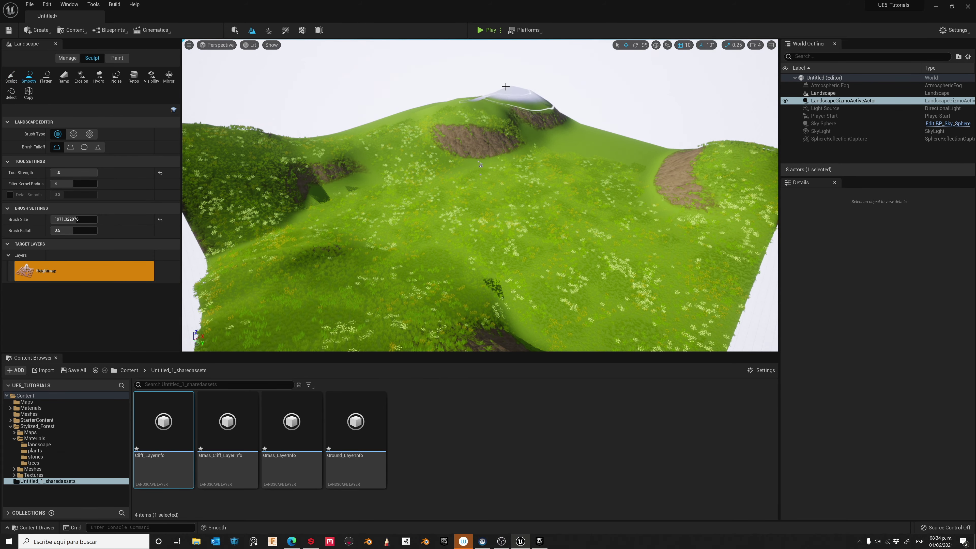
mouse_move(536, 251)
right_mouse_down()
mouse_move(557, 262)
mouse_move(520, 246)
right_mouse_up()
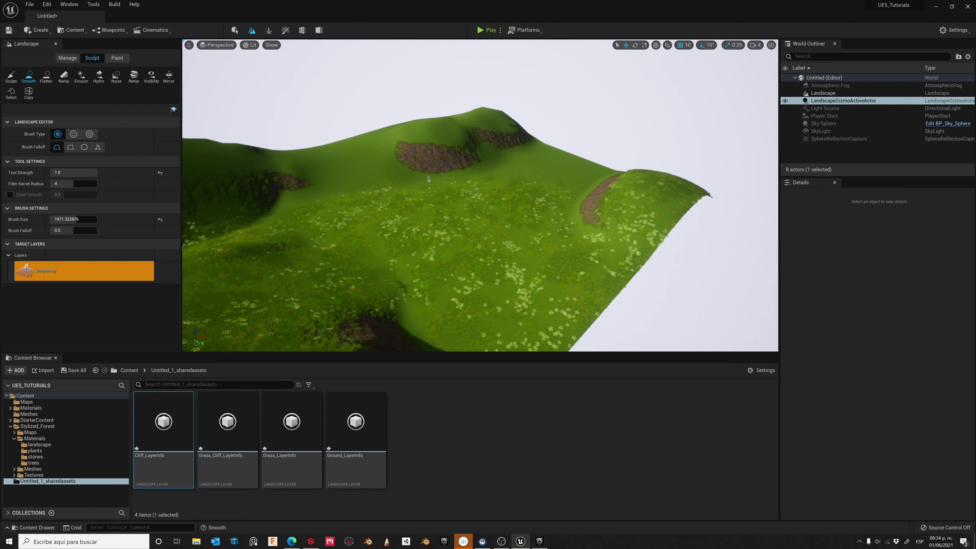
mouse_move(429, 180)
right_mouse_down()
mouse_move(509, 212)
mouse_move(428, 148)
right_mouse_up()
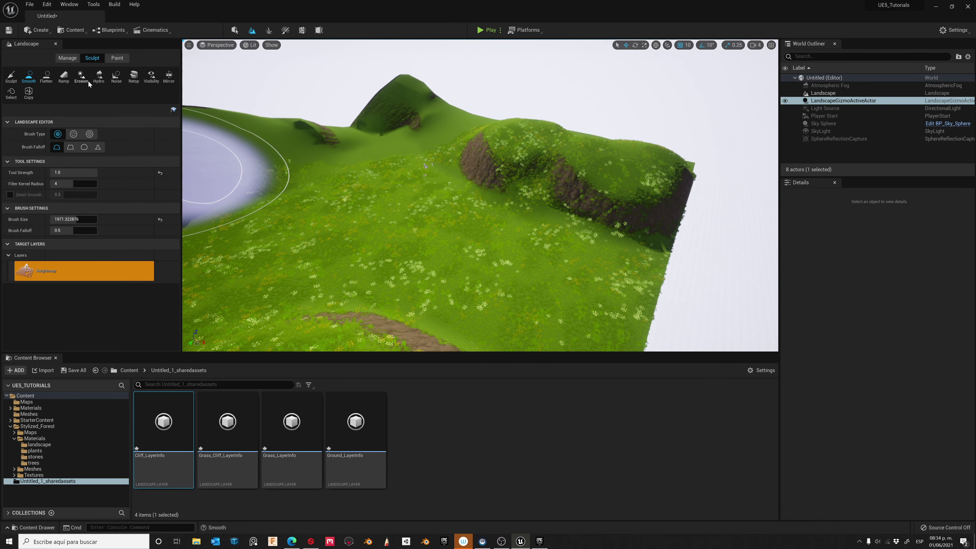
- Paint a dirt path across the grass from the near edge toward the far peak, using the Ground layer and a brush size of about 620
left_click(117, 58)
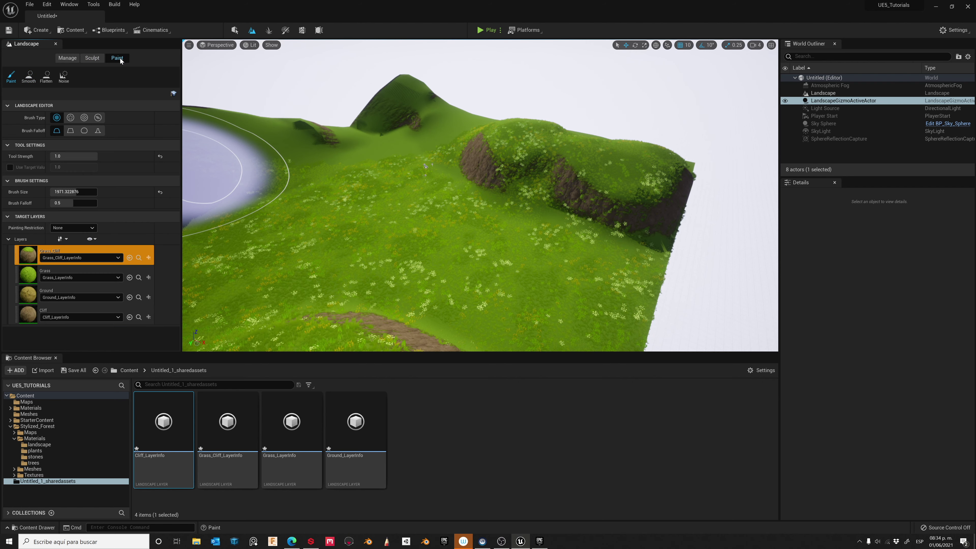
left_click(44, 293)
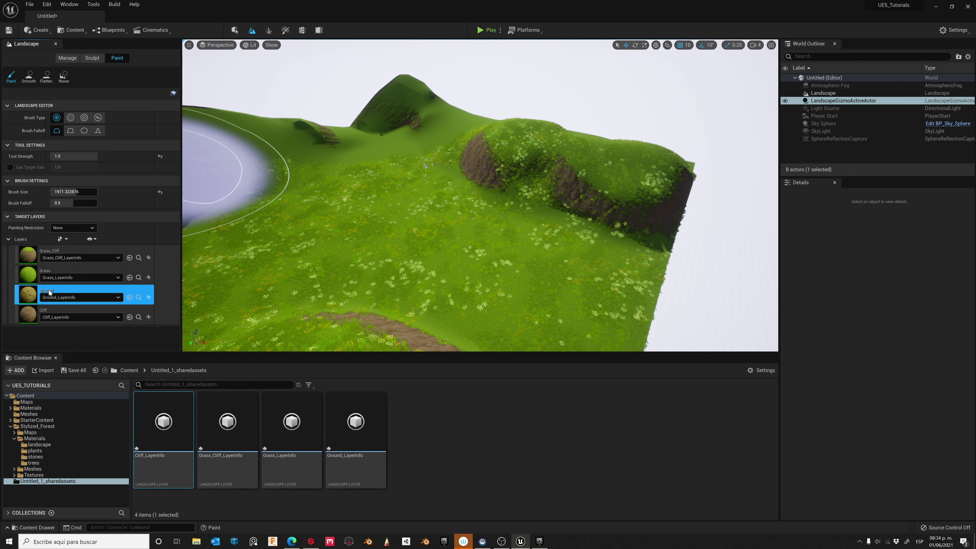
left_click_drag(71, 192, 57, 192)
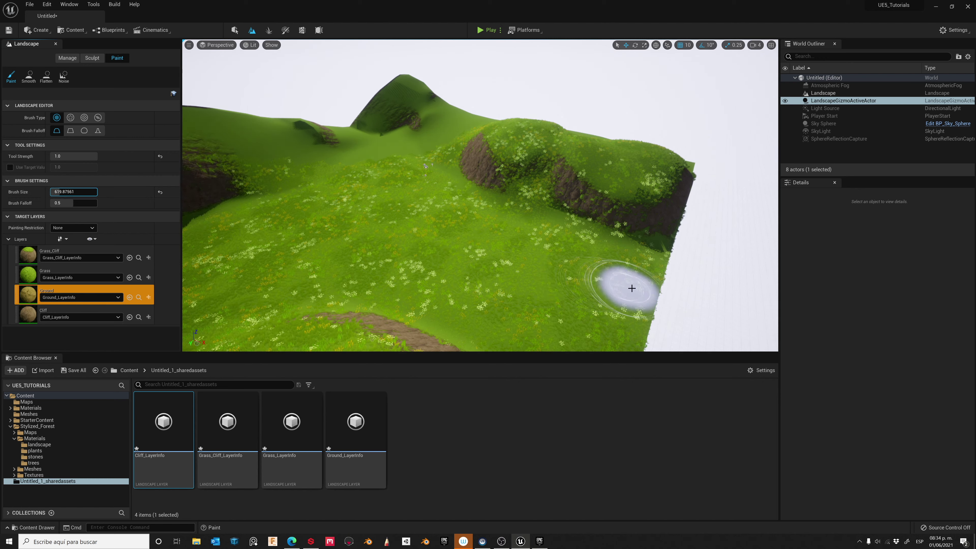
mouse_move(645, 295)
left_mouse_down()
mouse_move(406, 183)
mouse_move(347, 118)
left_mouse_up()
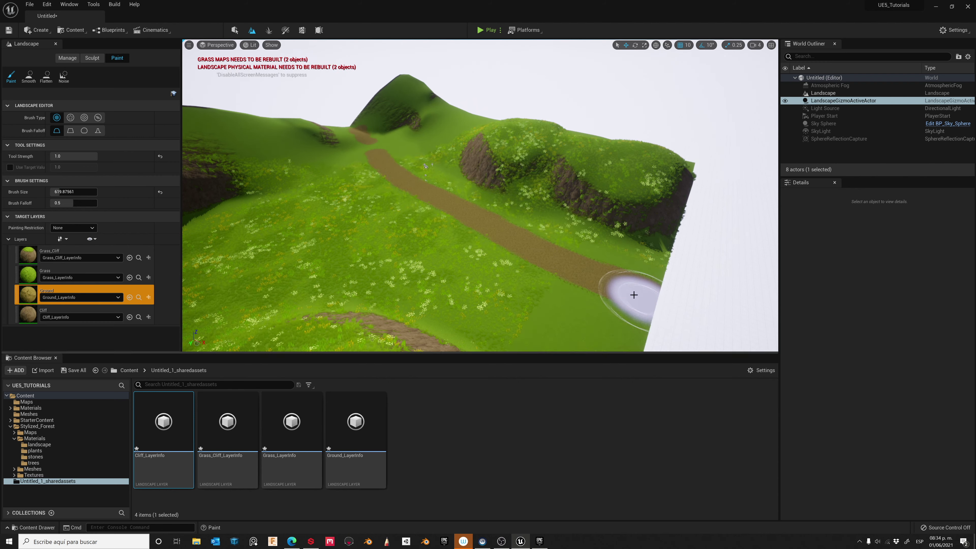
mouse_move(634, 295)
left_mouse_down()
mouse_move(534, 255)
mouse_move(446, 195)
left_mouse_up()
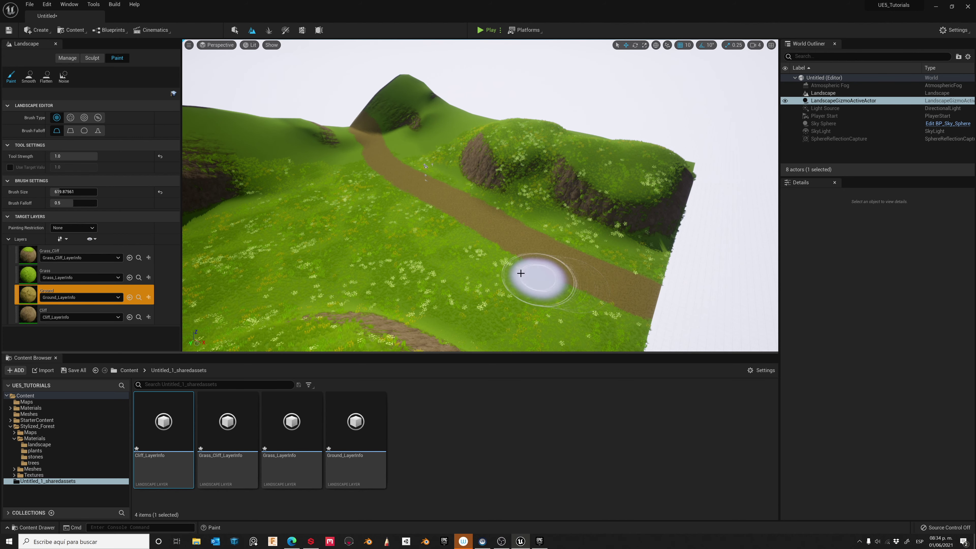
- Extend and widen the Ground-layer path at its far end, through the gap beside the peak
right_click_drag(375, 123, 338, 106)
key("w")
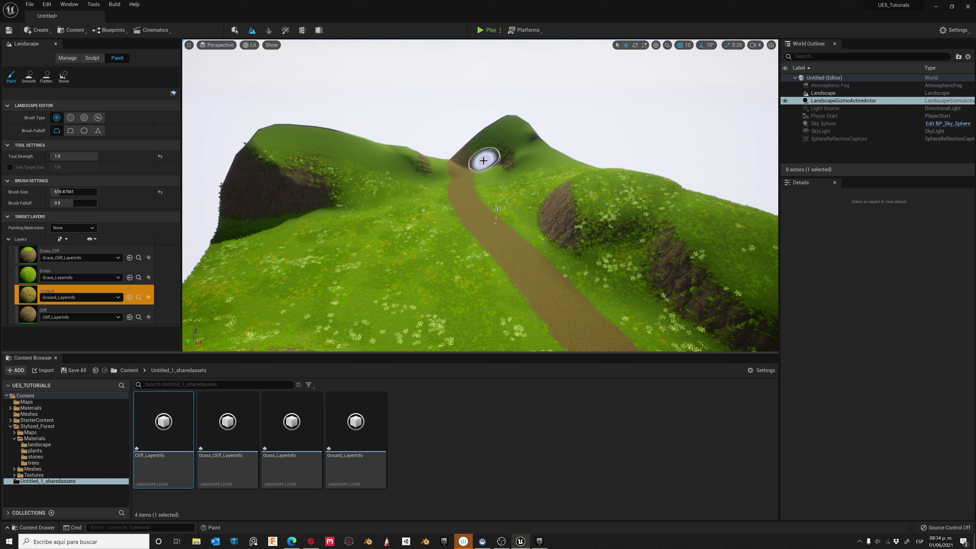
mouse_move(484, 160)
left_mouse_down()
mouse_move(457, 149)
mouse_move(443, 162)
left_mouse_up()
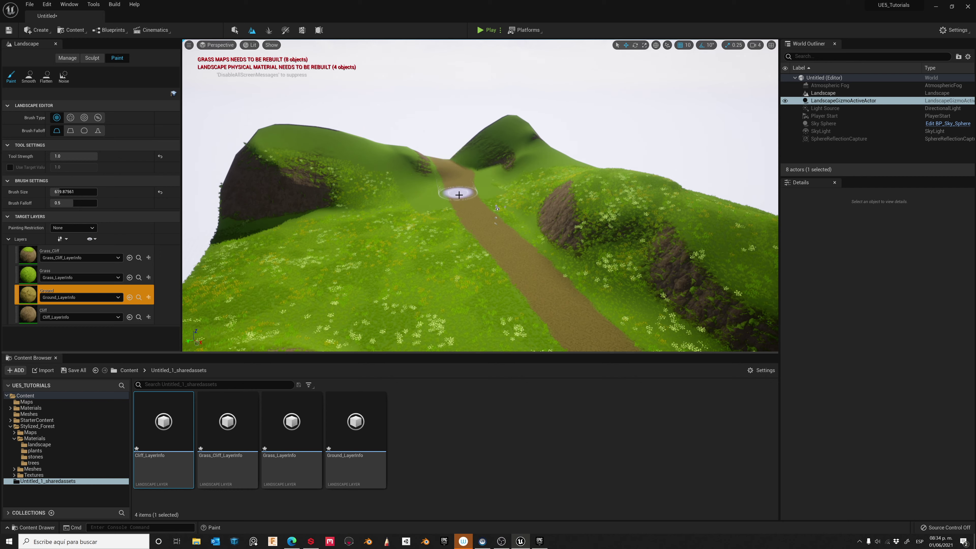
mouse_move(539, 276)
right_mouse_down()
mouse_move(604, 295)
mouse_move(537, 286)
right_mouse_up()
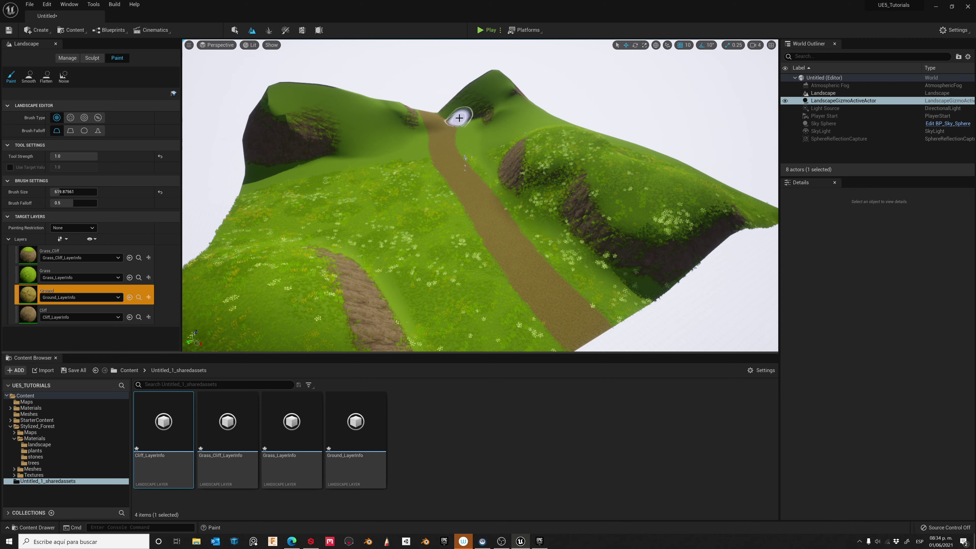
mouse_move(583, 196)
right_mouse_down()
mouse_move(573, 192)
mouse_move(587, 188)
right_mouse_up()
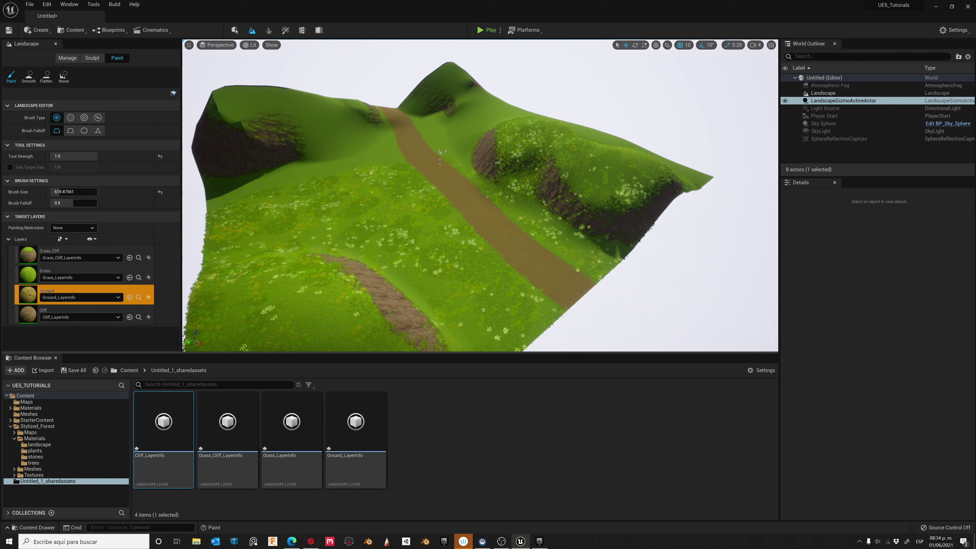